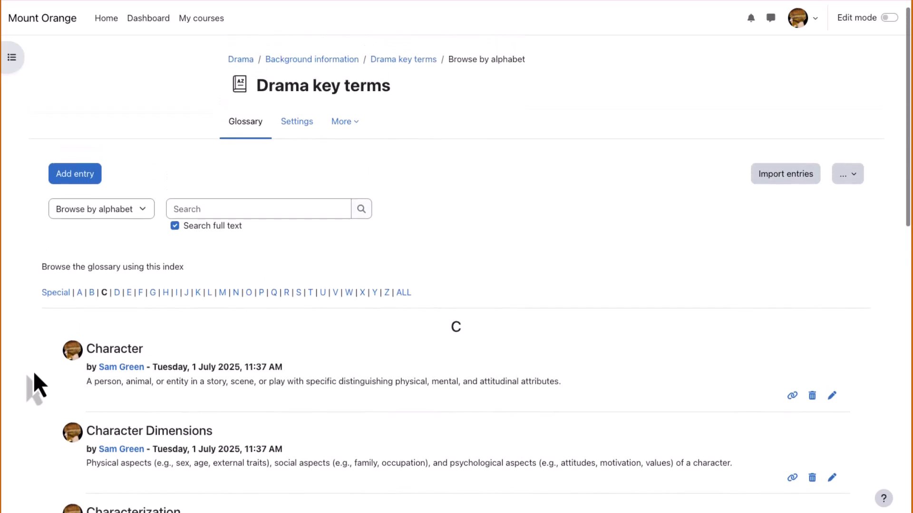
- Check the browsing options of the Drama key terms glossary and search its full text for "metaphor"
click(146, 221)
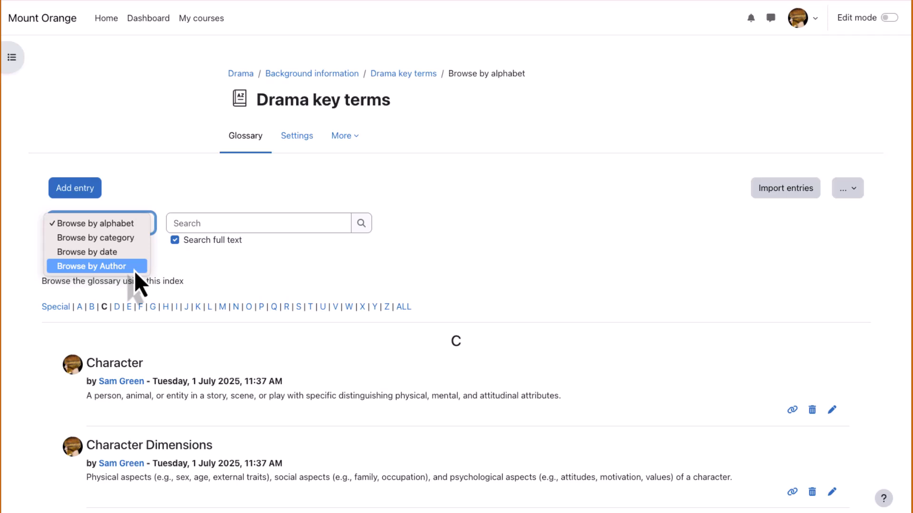
click(179, 264)
click(208, 223)
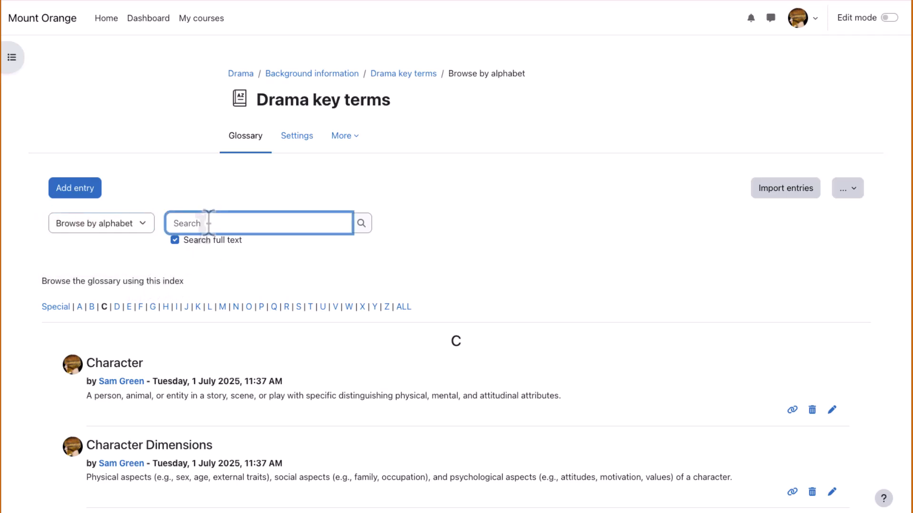
text(metaphor)
key(Return)
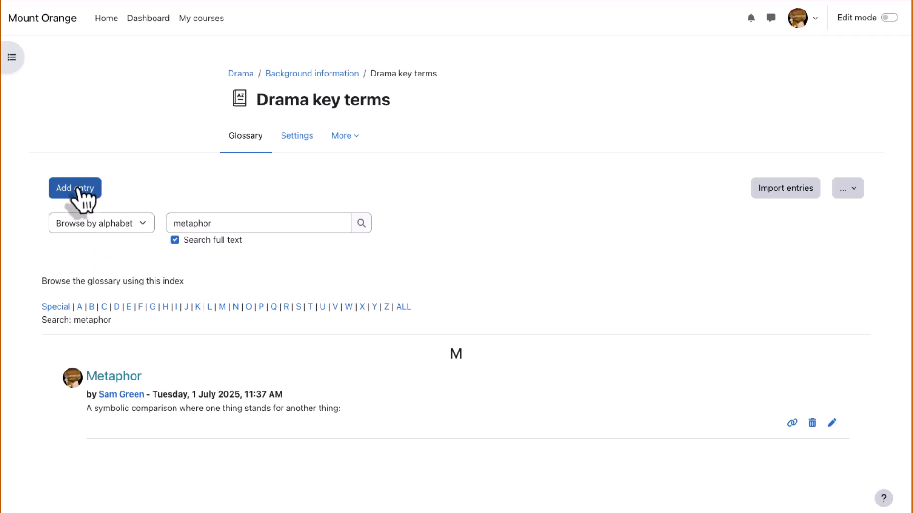
- Start a new glossary entry with the concept "method acting" and the definition text "Method acting involves the process of"
click(81, 189)
click(281, 238)
text(meth)
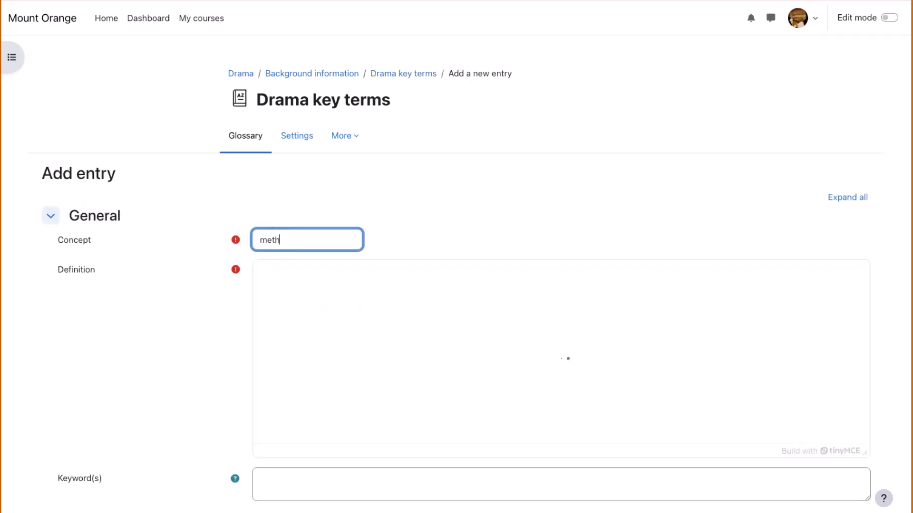
text(od acting)
click(305, 332)
text(Me)
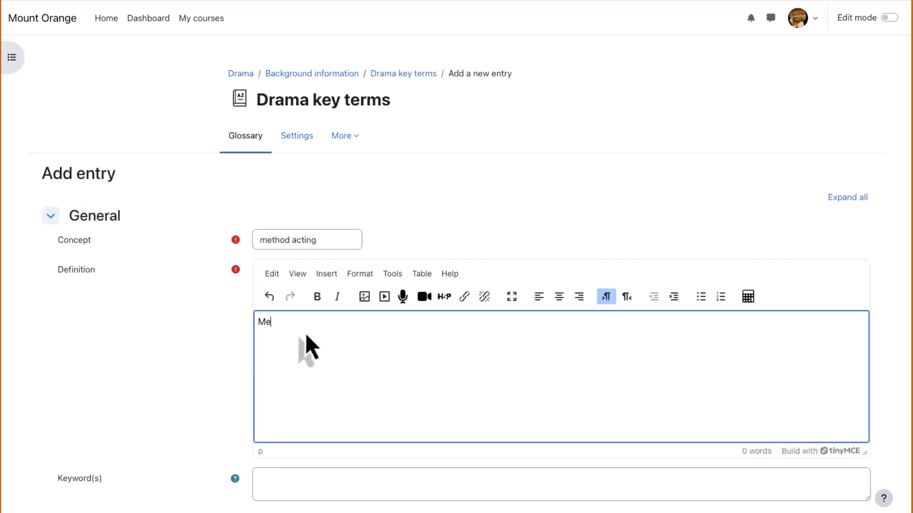
text(thod acting involves the process of)
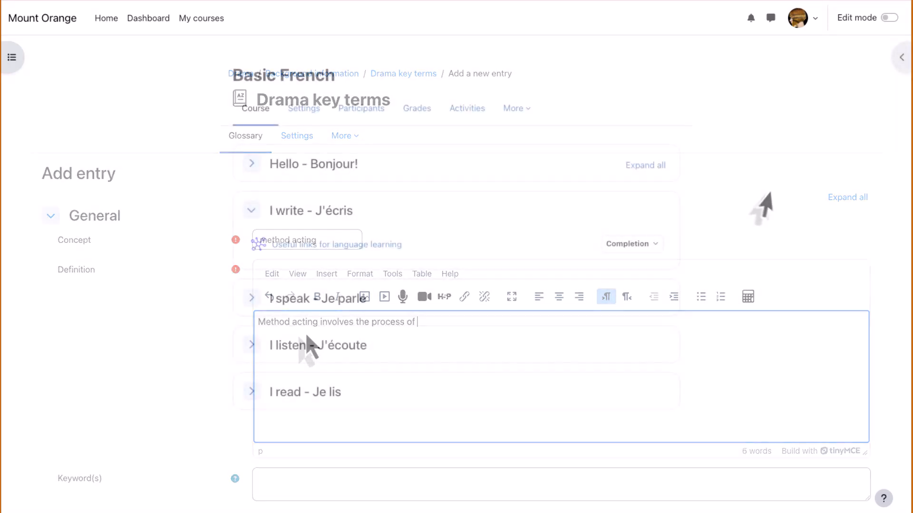
- Turn on editing in the Basic French course and add a Glossary activity below the language learning links in "I write - J'écris"
click(890, 21)
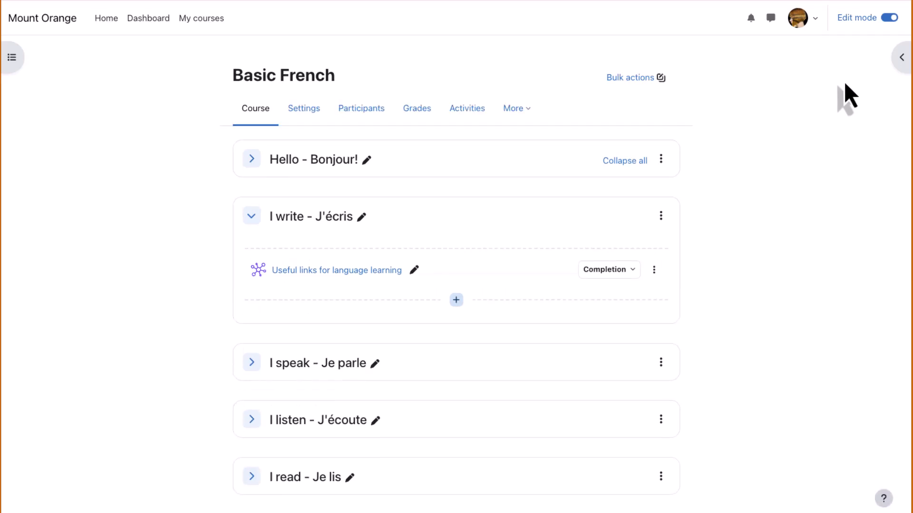
mouse_move(458, 259)
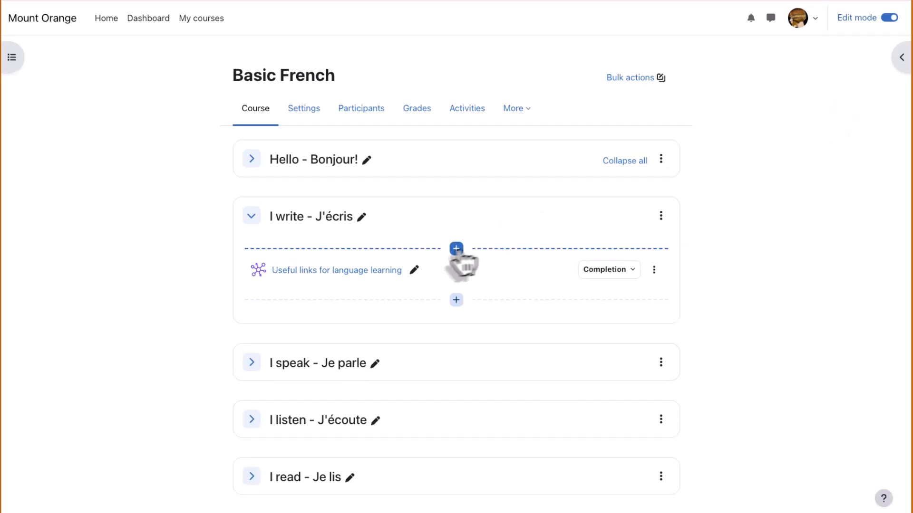
click(457, 300)
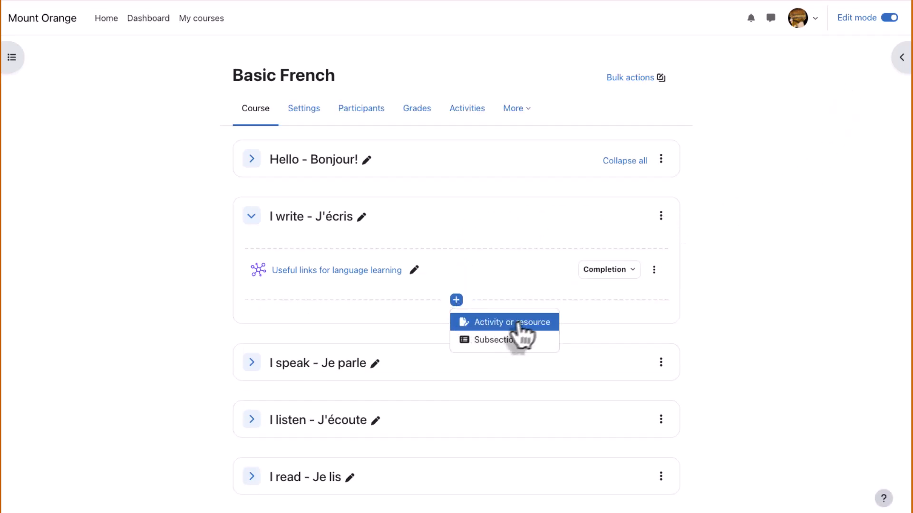
click(554, 333)
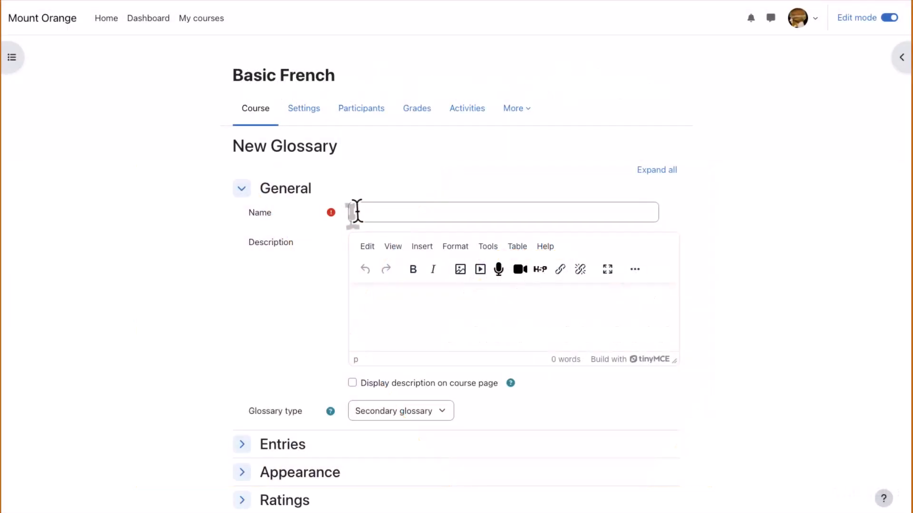
- Name the new glossary "Grammar terms"
click(355, 212)
text(Gra)
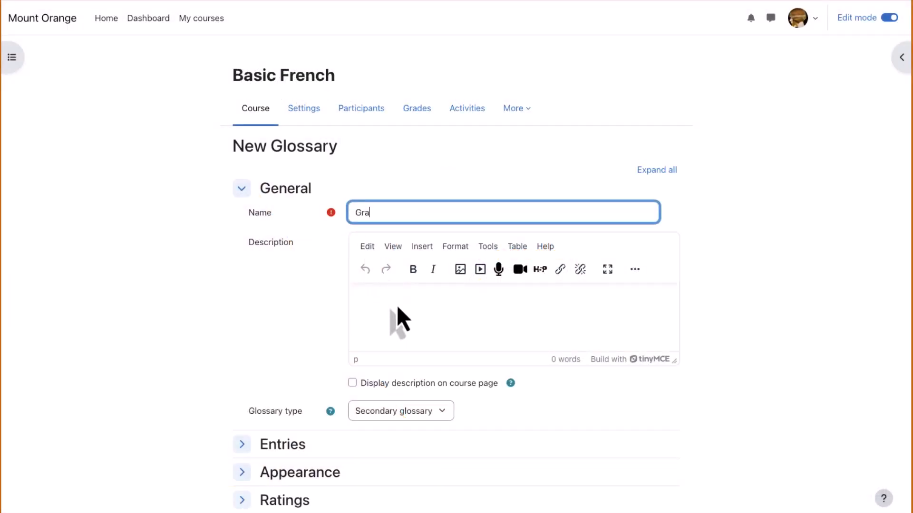
text(mmar terms)
- Enter the description "Add your useful grammar terms here." and have it displayed on the course page
click(367, 312)
text(Ad)
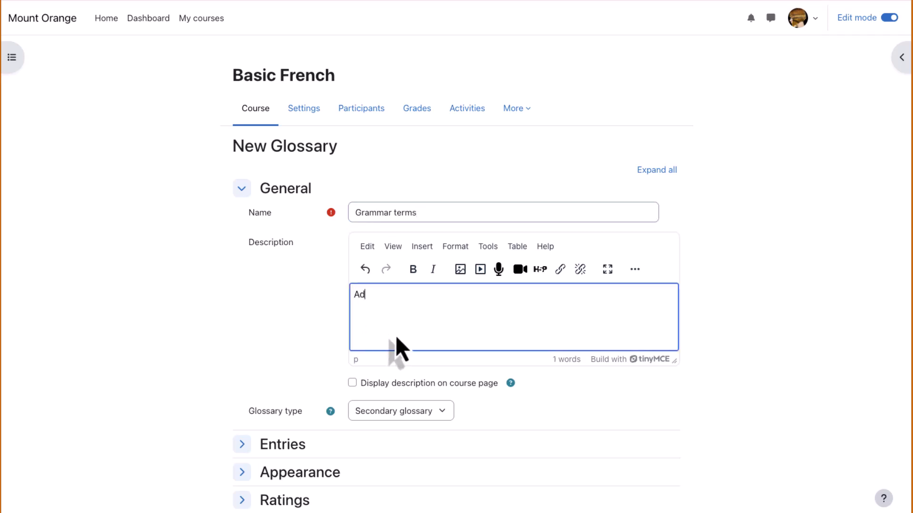
text(d your userful grammar ter)
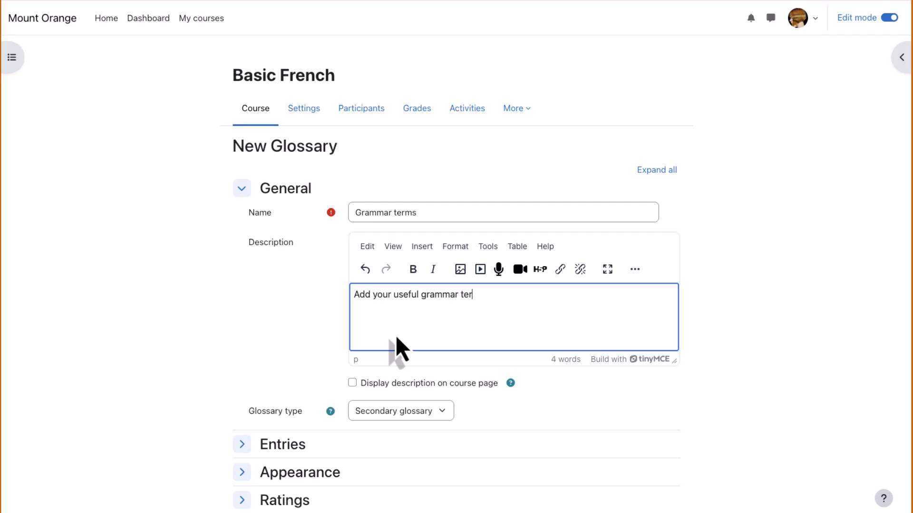
text(ms here.)
click(352, 384)
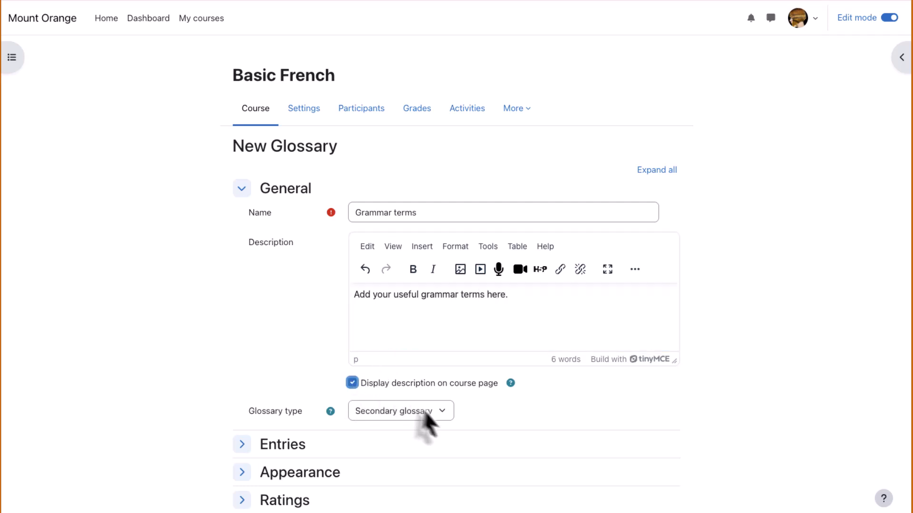
- Examine the glossary's Entries settings, including the choices for default approval and duplicate entries
scroll(162, 461, down, 2)
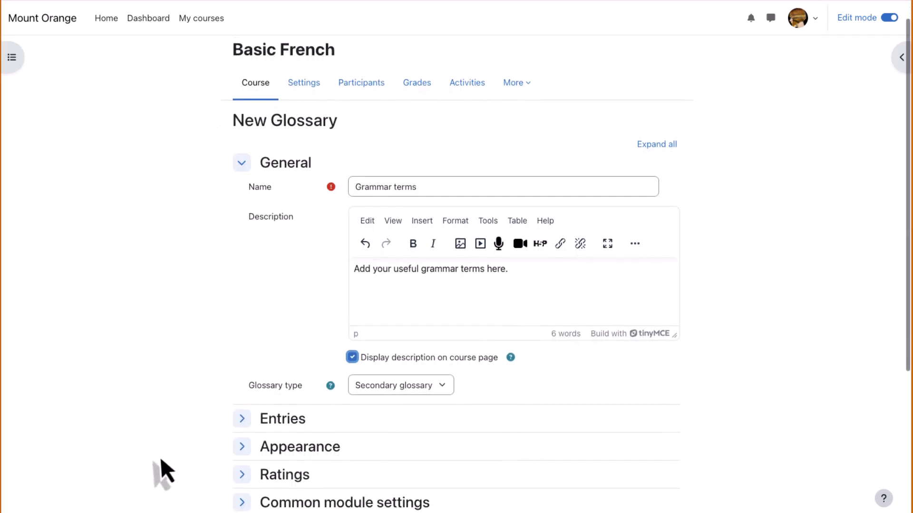
scroll(160, 459, down, 7)
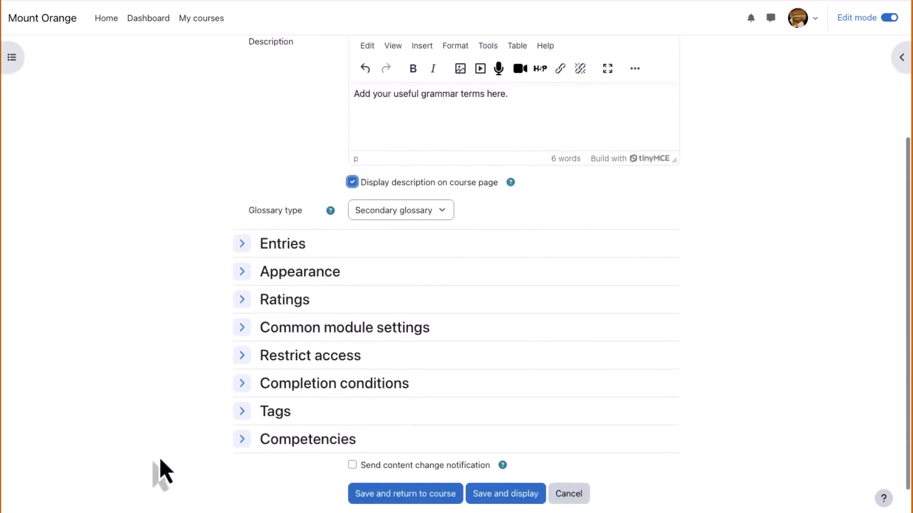
scroll(160, 460, down, 2)
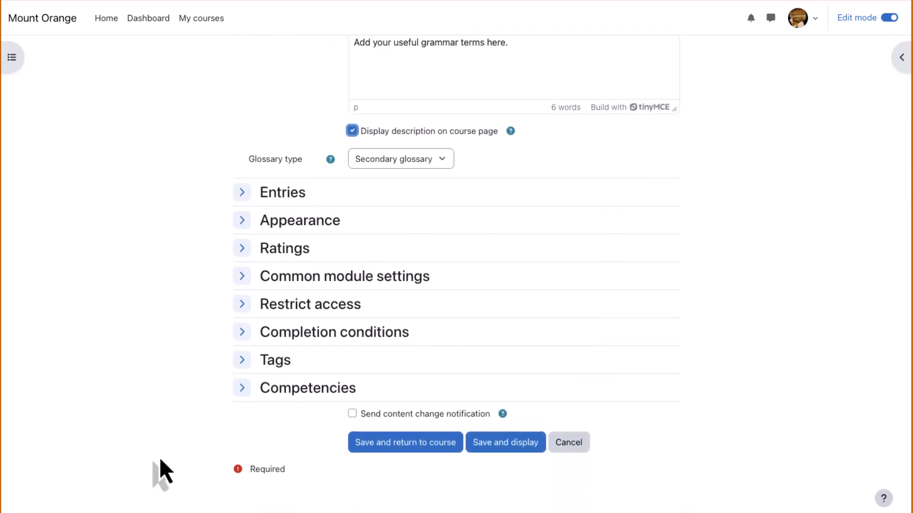
click(243, 220)
click(242, 193)
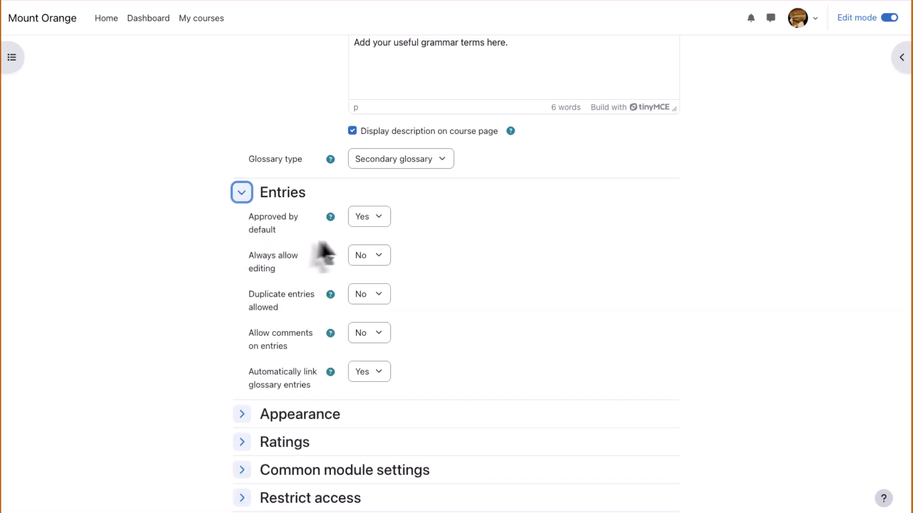
click(387, 220)
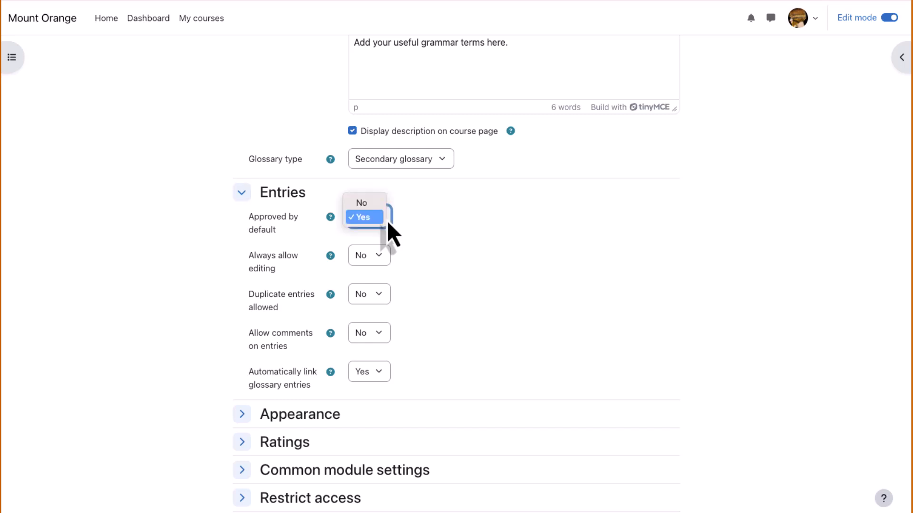
click(416, 218)
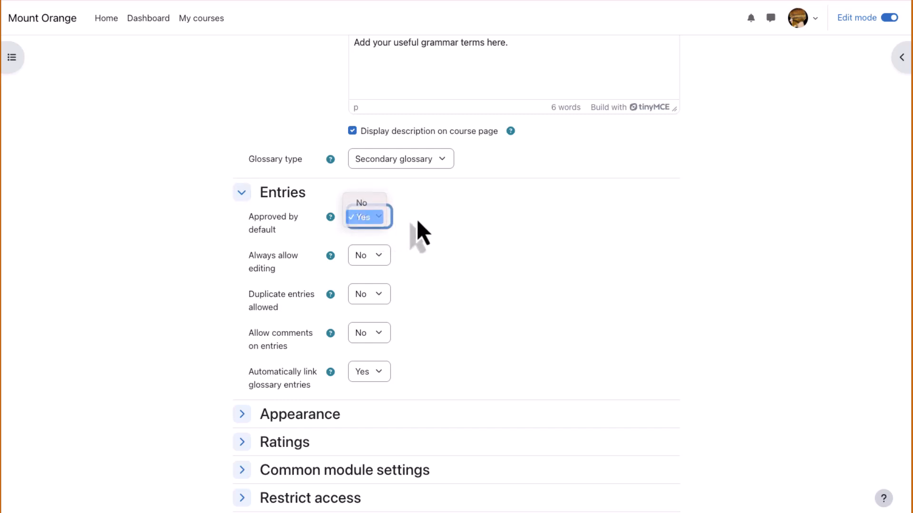
click(384, 296)
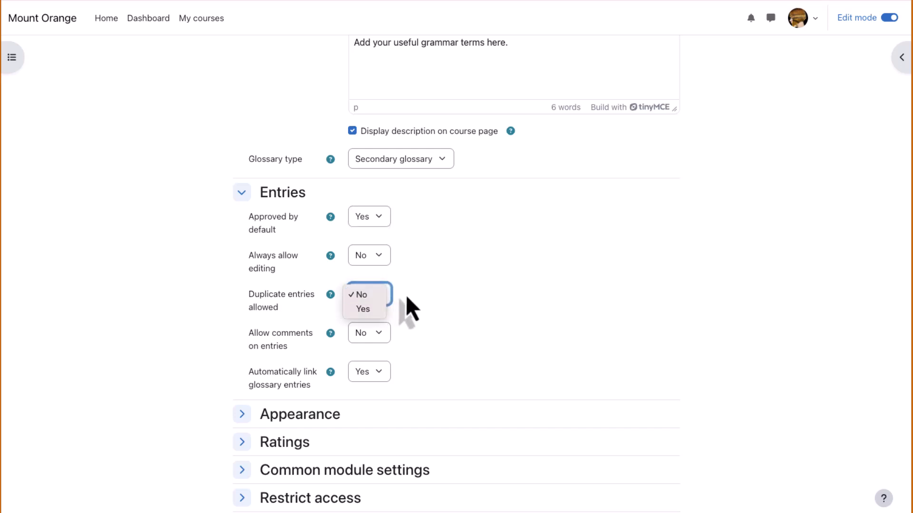
click(408, 297)
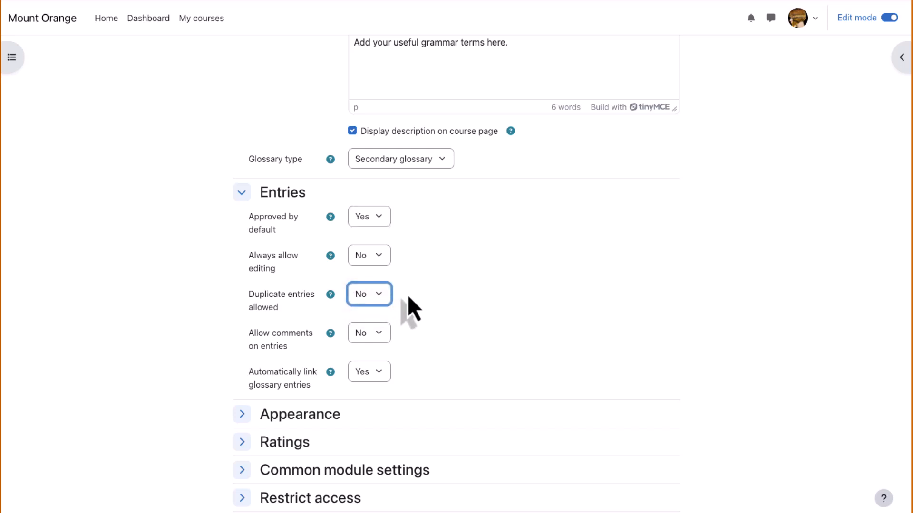
- Set Allow comments on entries to Yes and check the choices for automatically linking glossary entries
click(378, 337)
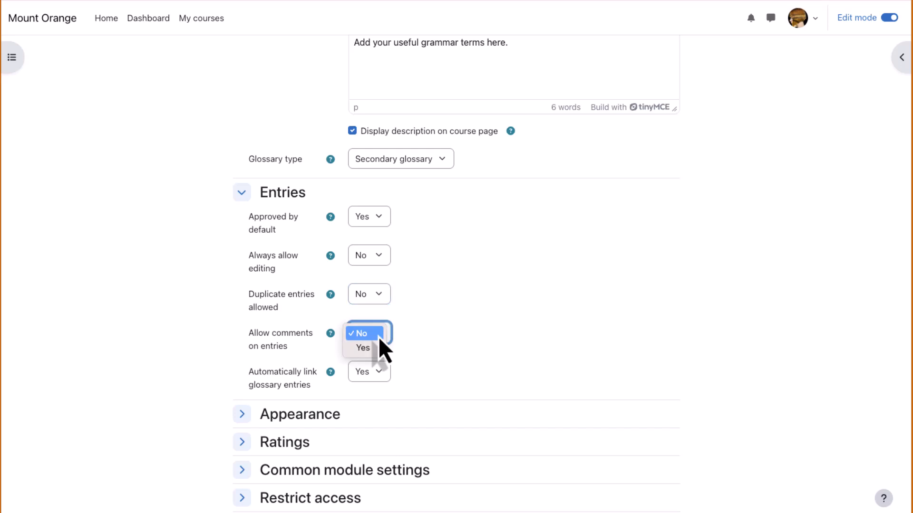
click(377, 349)
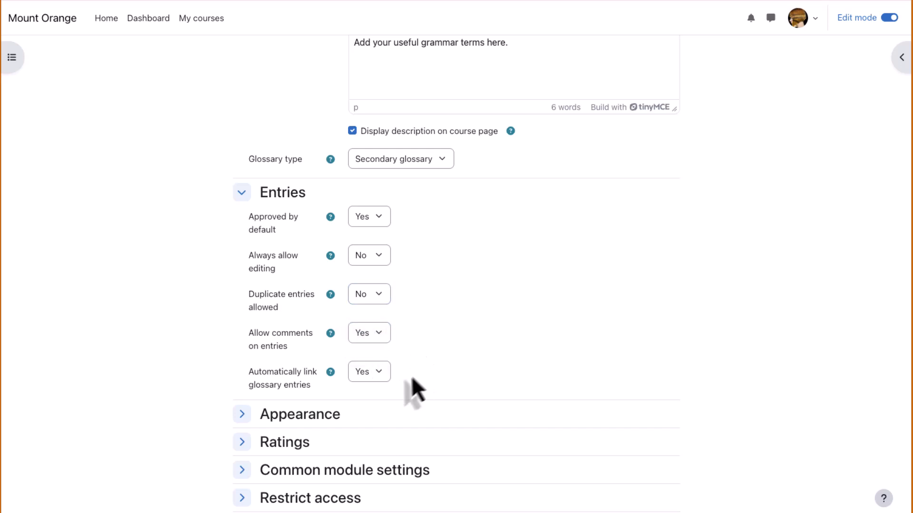
click(384, 374)
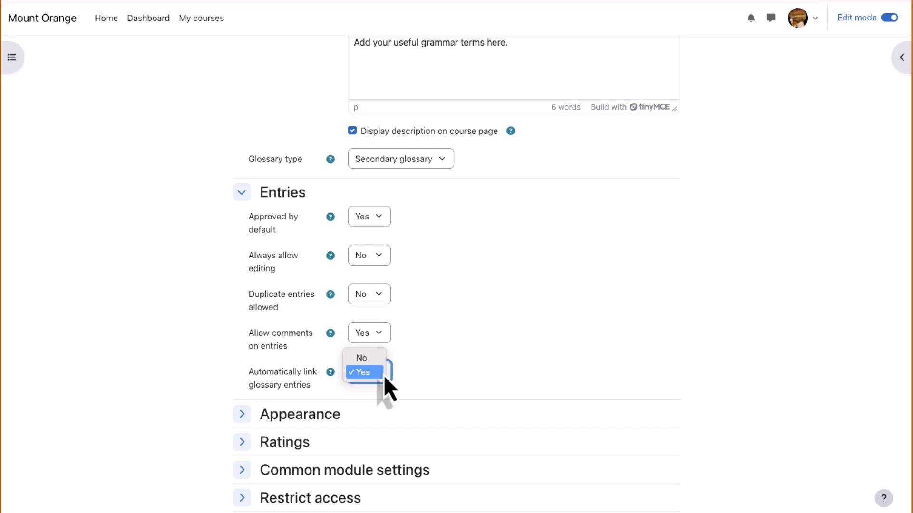
click(415, 375)
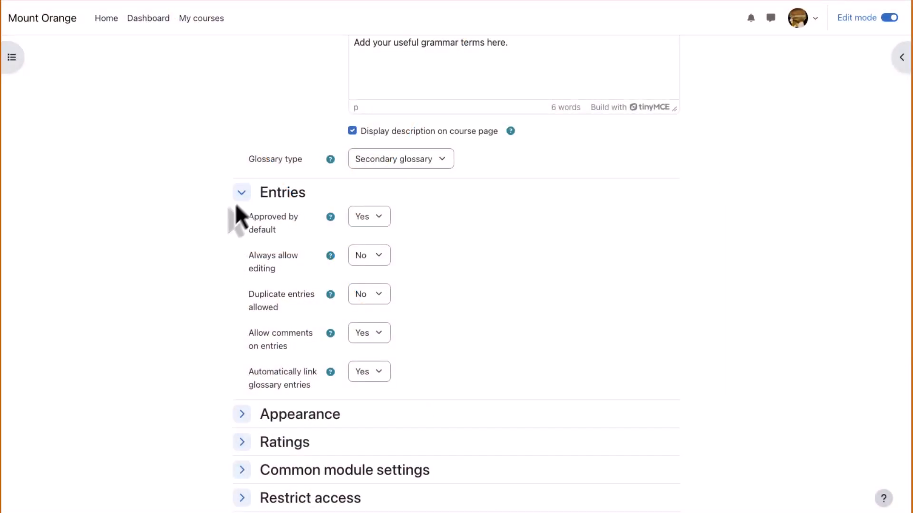
click(241, 195)
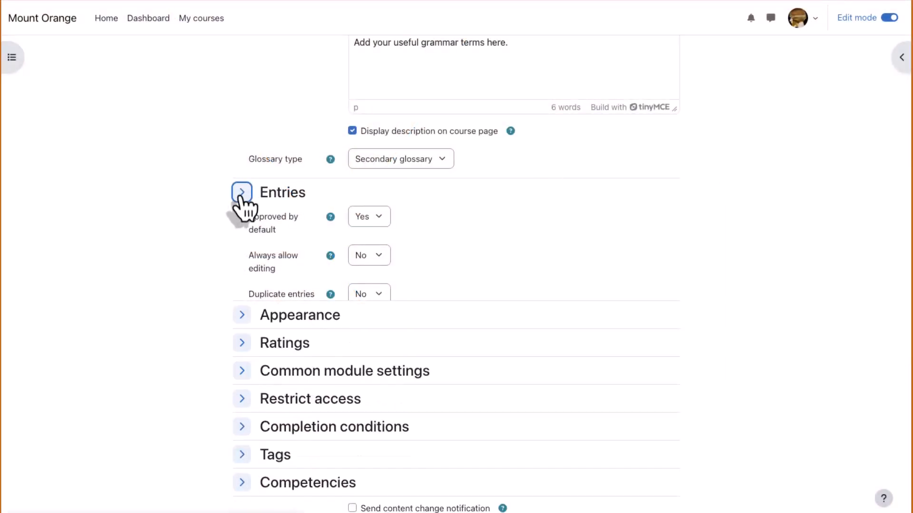
- Set the glossary's appearance to show 5 entries per page
click(241, 222)
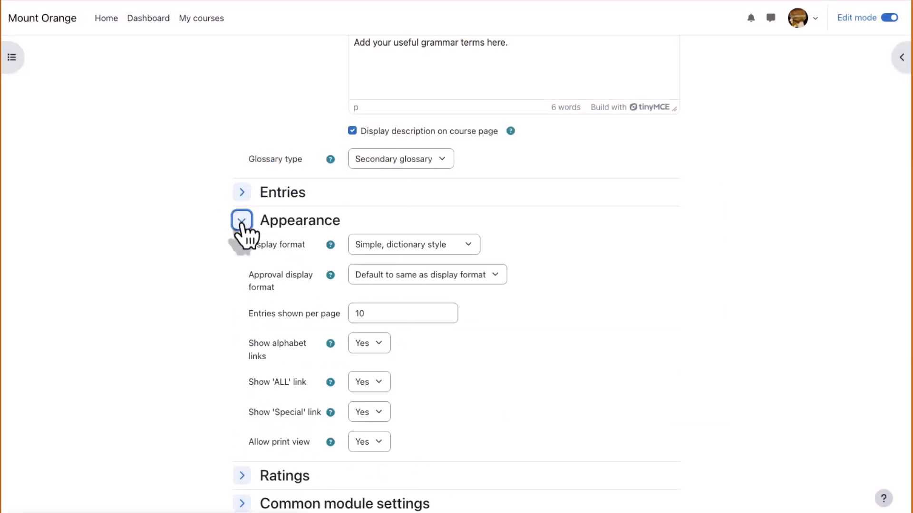
click(369, 315)
key(BackSpace)
key(BackSpace)
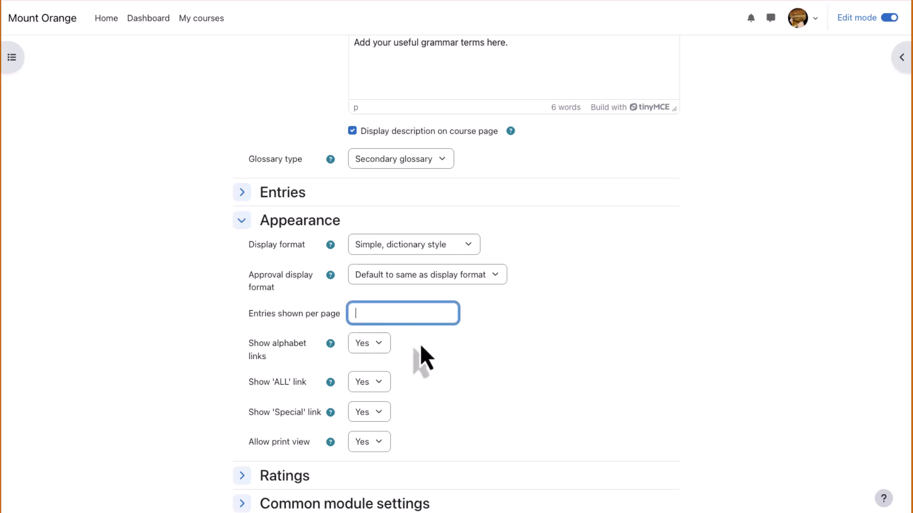
text(5)
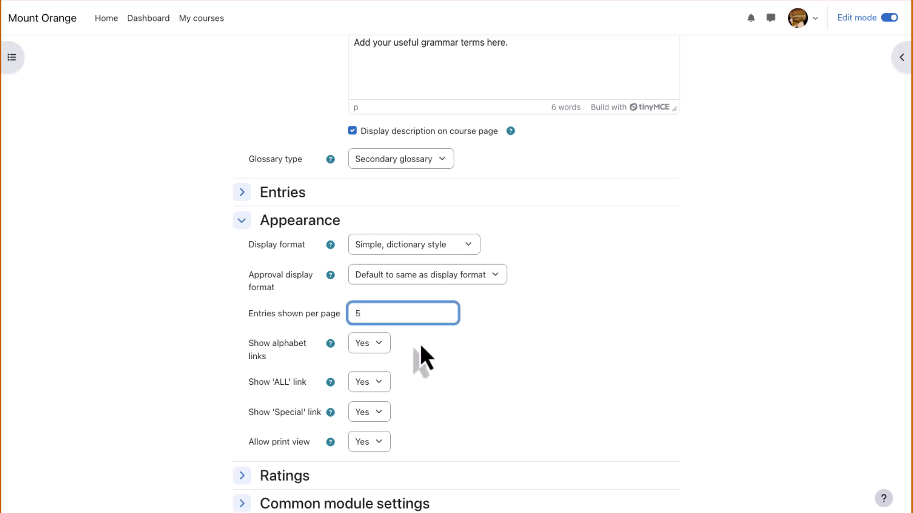
click(242, 221)
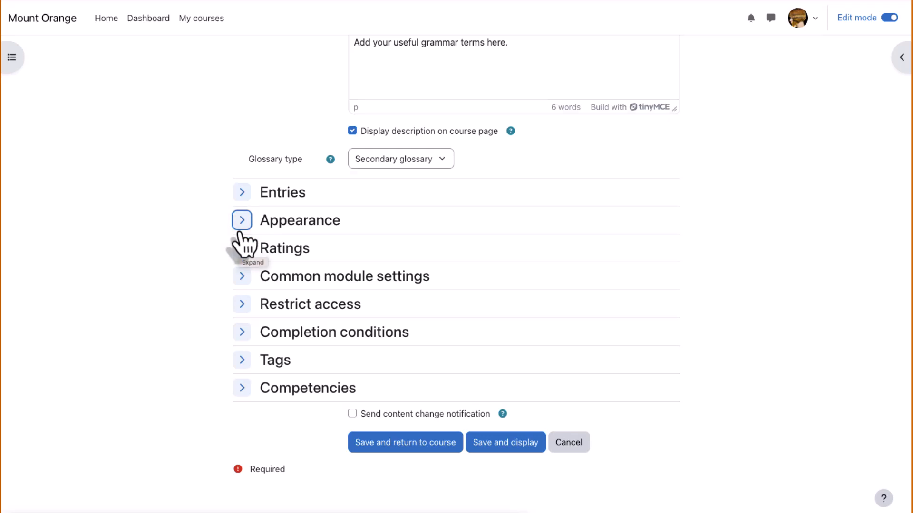
- Set the glossary's completion conditions to Add requirements, with students required to add 1 entry
click(242, 333)
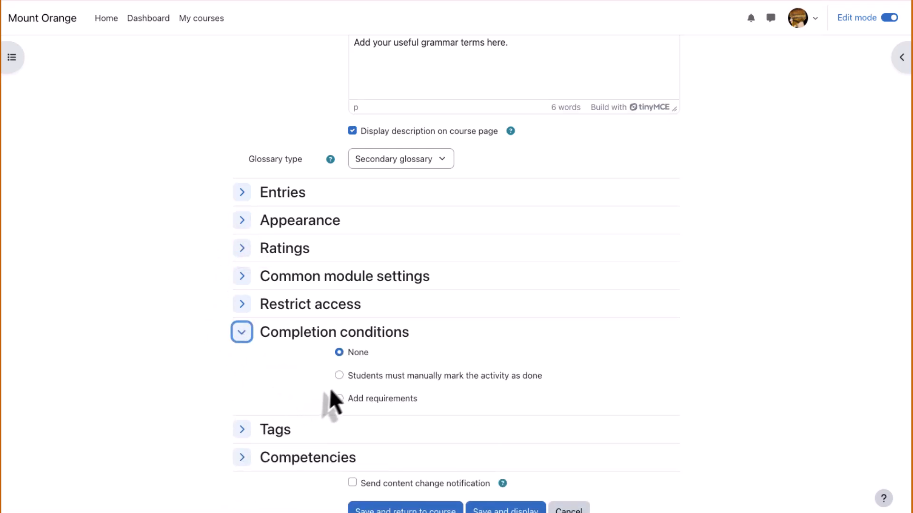
click(339, 376)
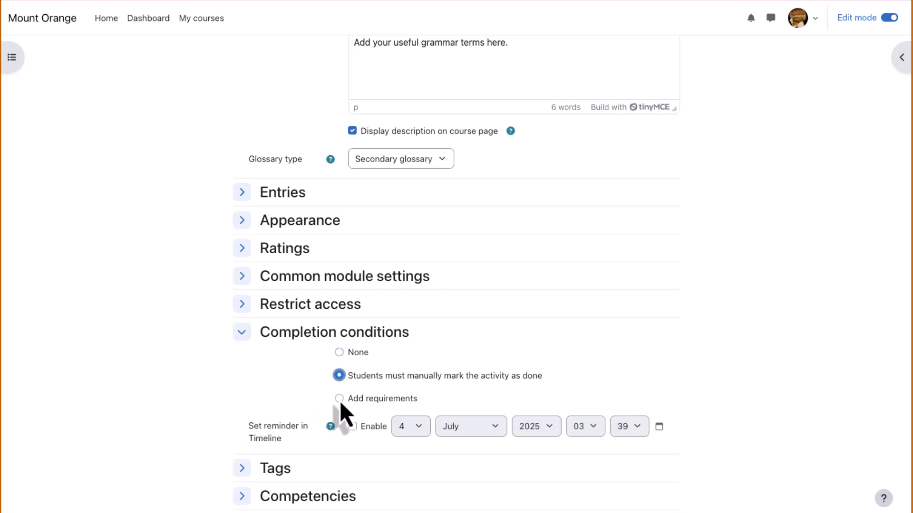
click(340, 399)
scroll(289, 427, down, 3)
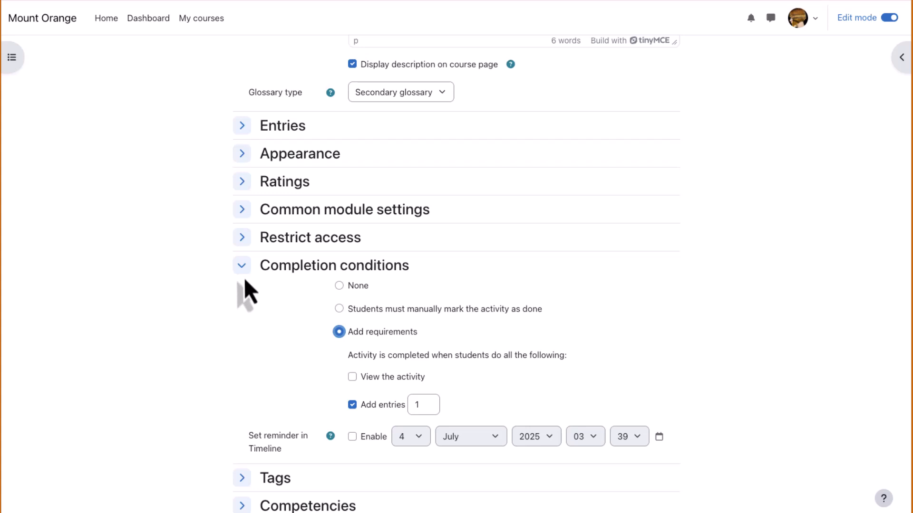
click(242, 266)
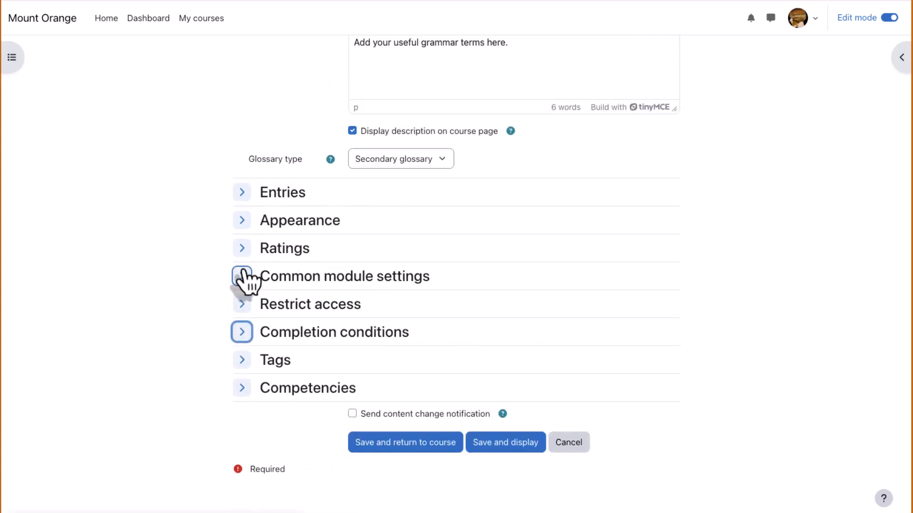
- Enable the content change notification for the Grammar terms glossary, then save the activity and display it
click(353, 415)
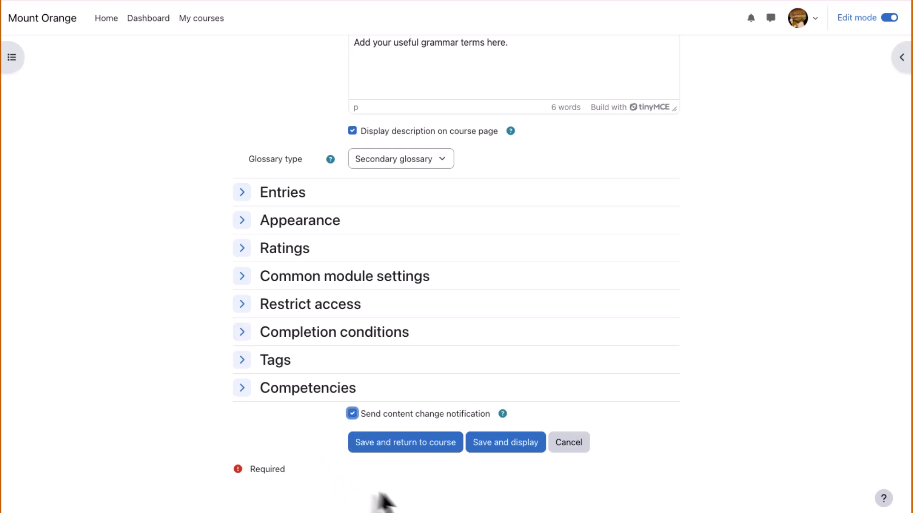
click(499, 445)
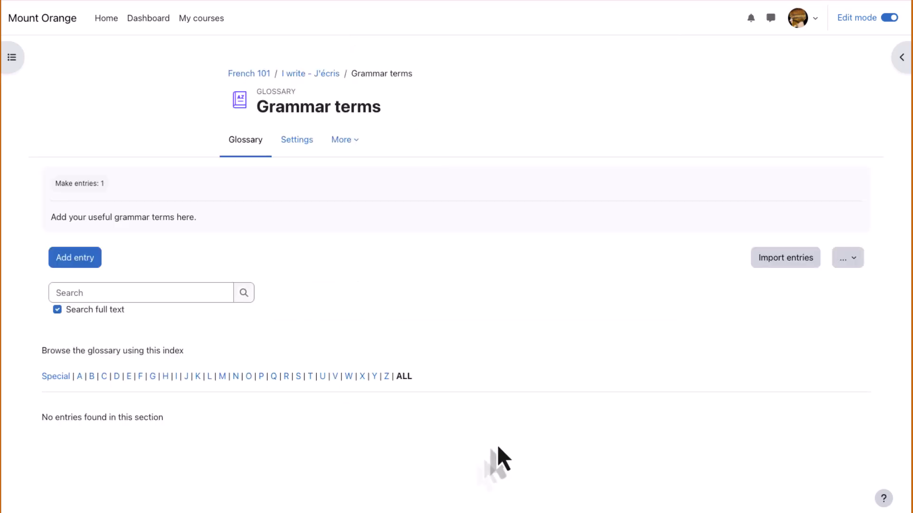
- Start a new glossary entry with the concept "adjective", the definition "A describing word." and the keyword "adj"
click(88, 266)
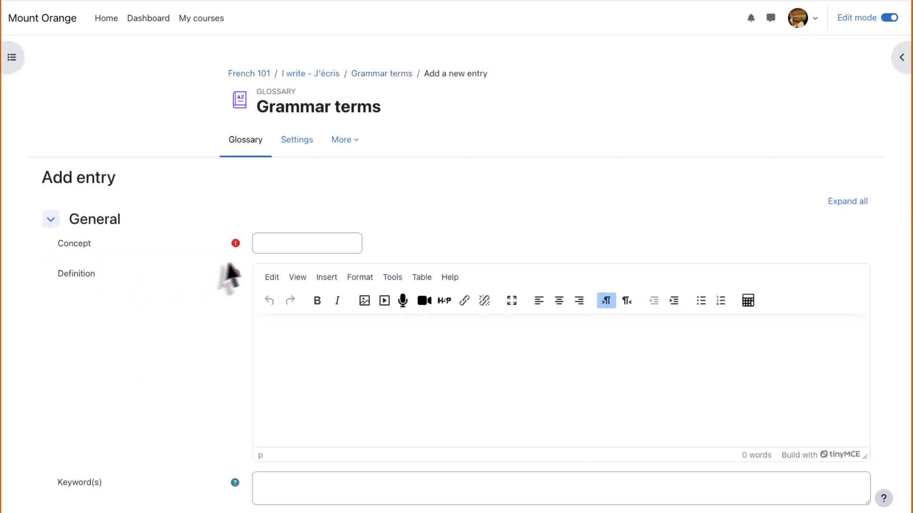
click(283, 243)
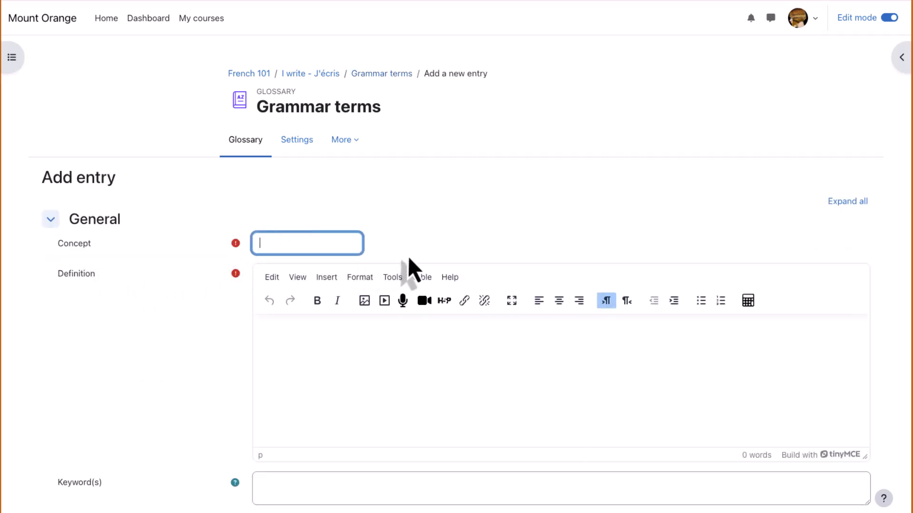
text(adjective)
click(366, 344)
text(A descri)
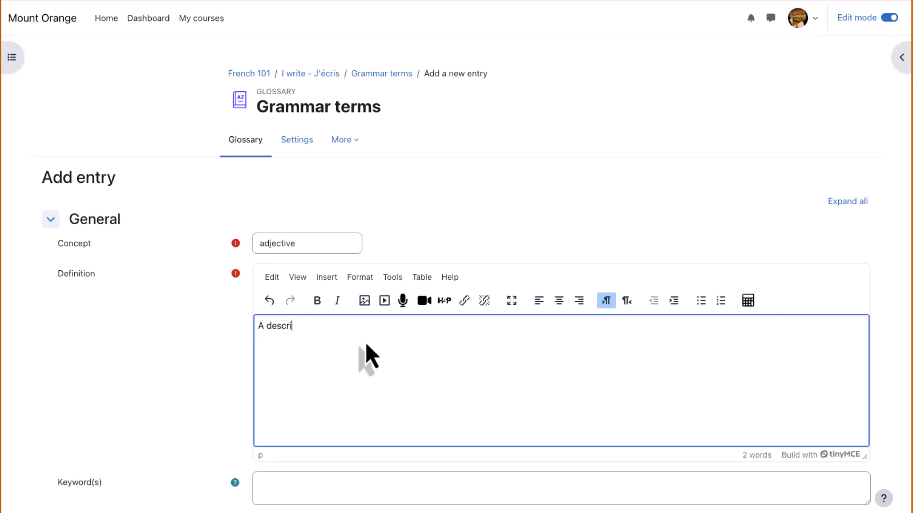
text(bing word.)
scroll(365, 341, down, 5)
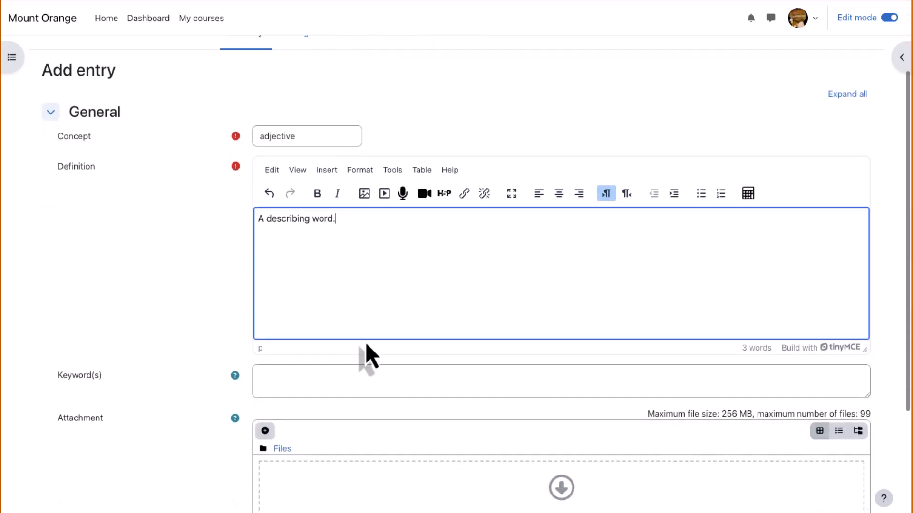
click(260, 361)
text(adj)
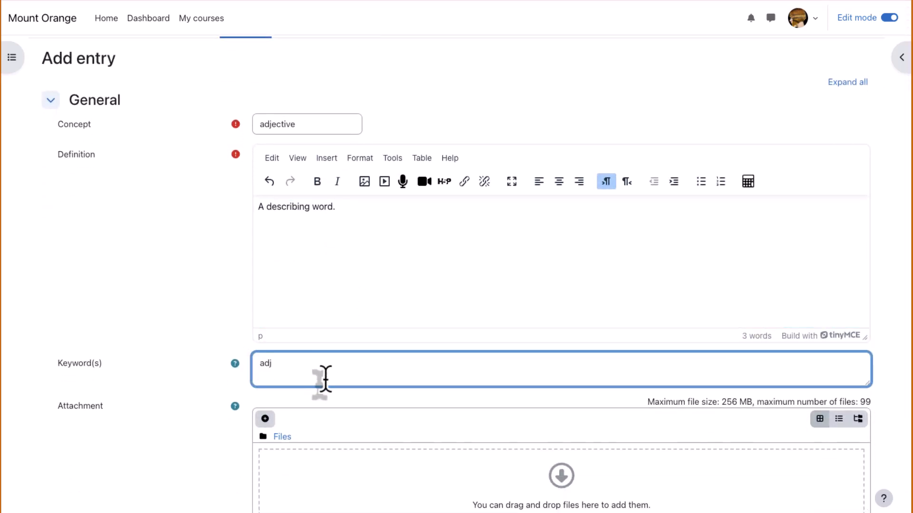
- Make the adjective entry automatically linked and save it to the glossary
scroll(325, 380, down, 1)
scroll(325, 381, down, 3)
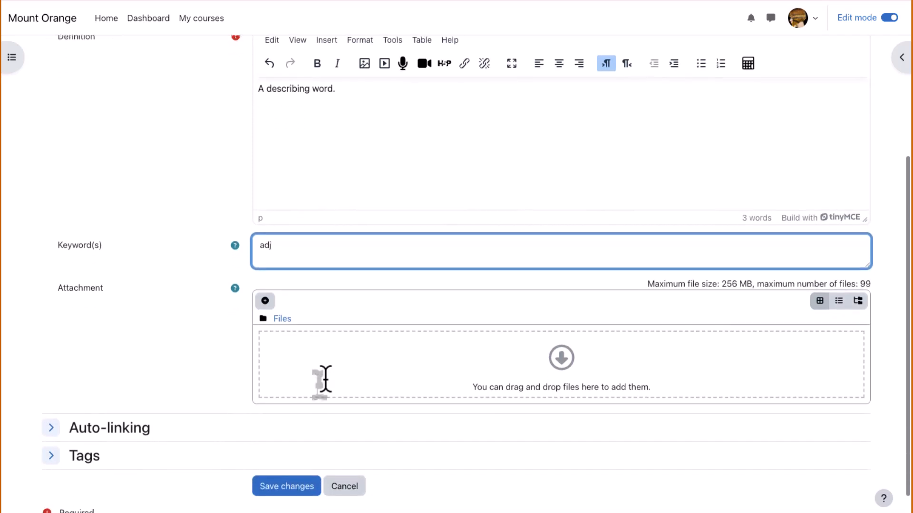
click(137, 386)
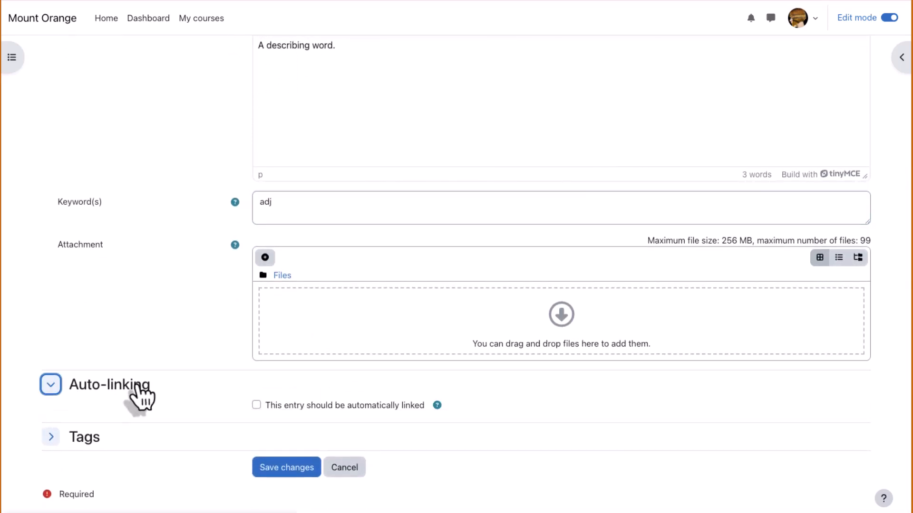
click(257, 408)
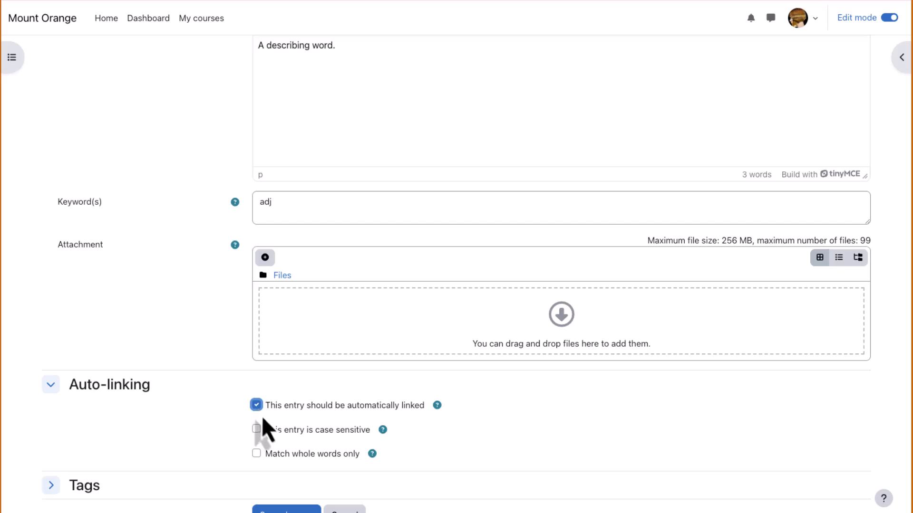
scroll(277, 426, down, 1)
scroll(277, 427, down, 2)
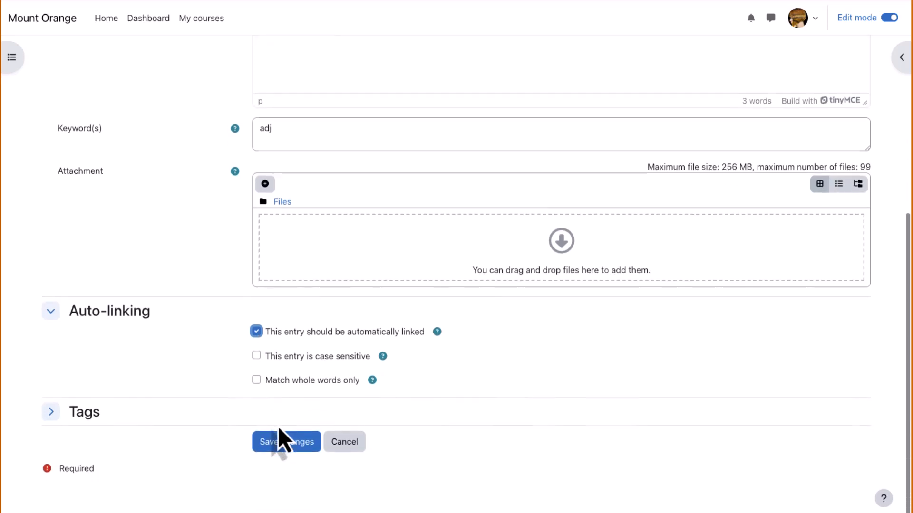
click(298, 448)
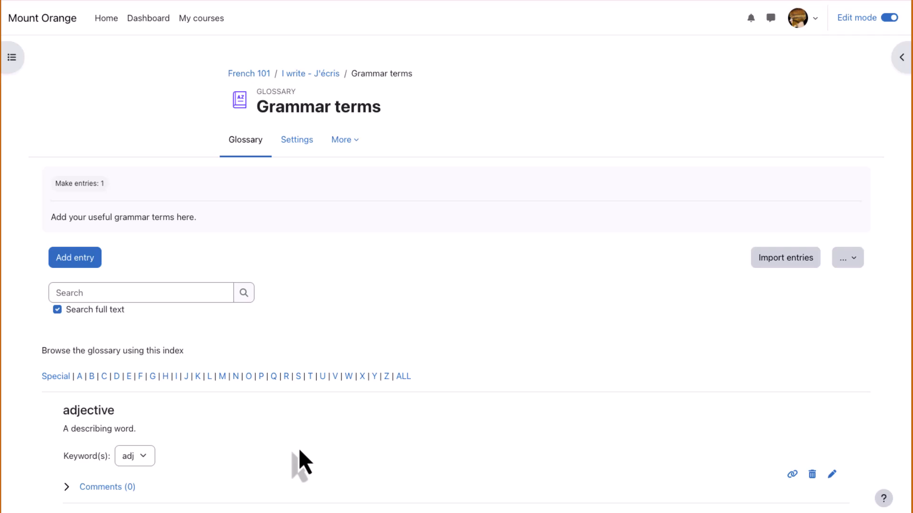
scroll(298, 449, down, 2)
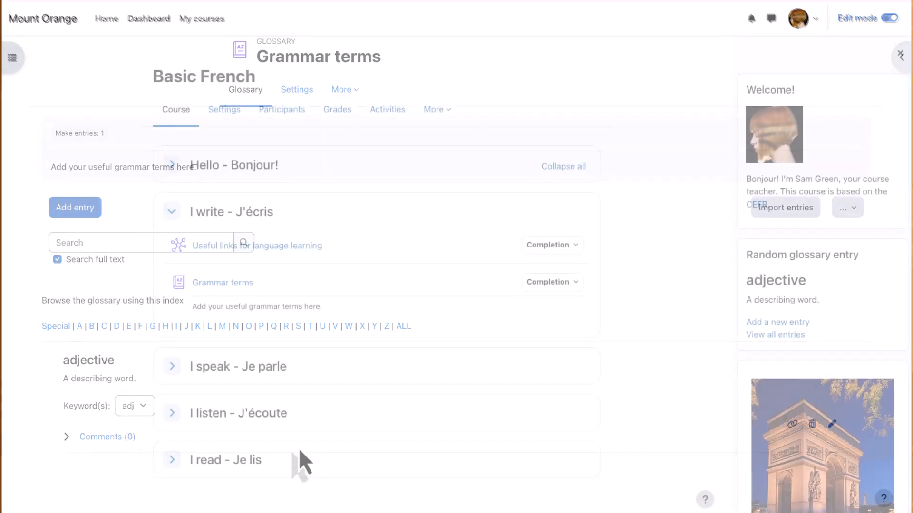